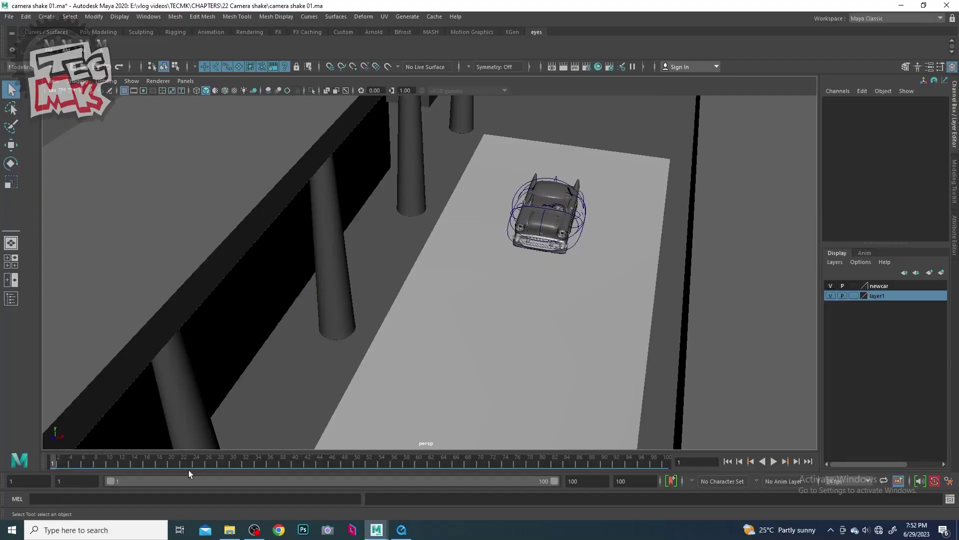
# Dolly the perspective view out until the whole street shows, with the car small among the buildings
pyautogui.keyDown('alt'); pyautogui.moveTo(444, 390); pyautogui.dragTo(330, 394); pyautogui.keyUp('alt')
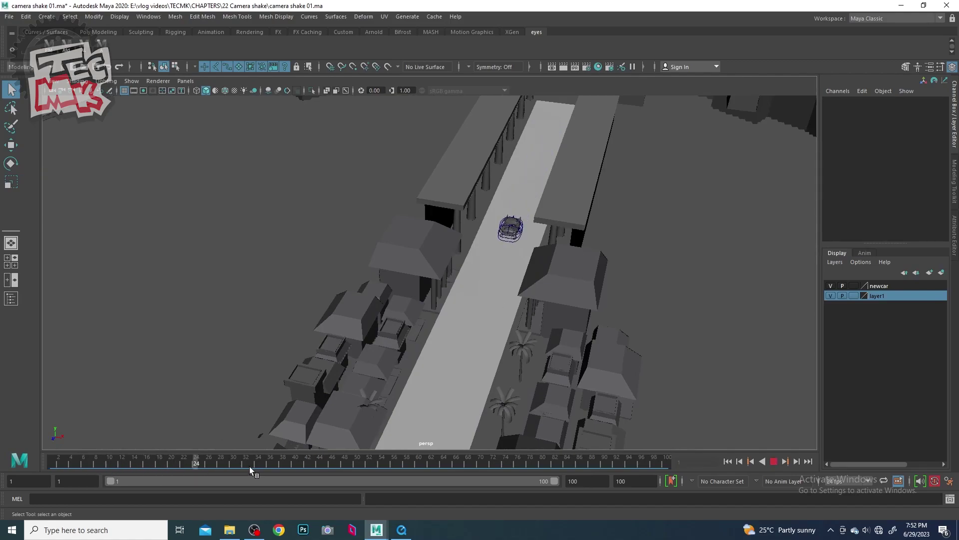
pyautogui.click(9, 17)
# Create camera1, parent-constrain it to the car controller, and play the shake01 playblast
pyautogui.moveTo(40, 16)
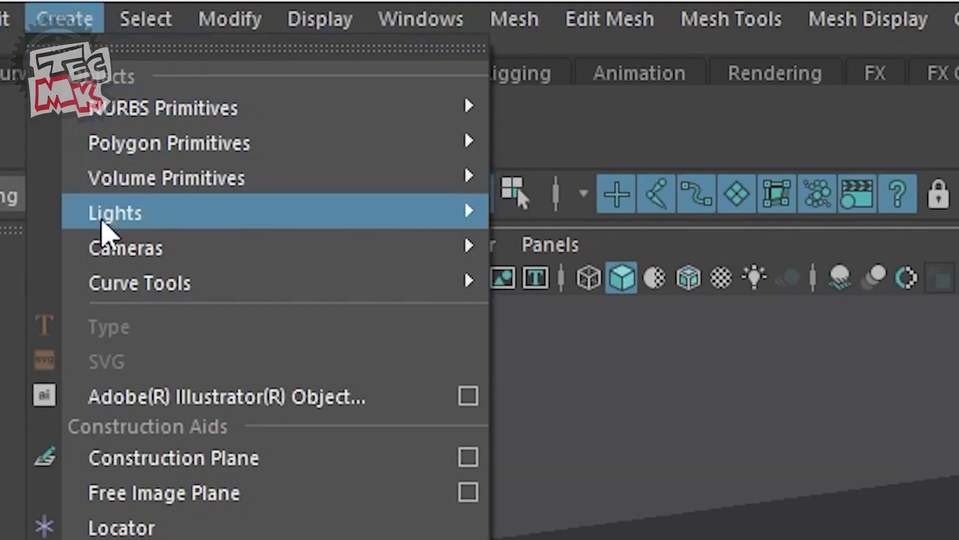
pyautogui.moveTo(122, 245)
pyautogui.click(540, 277)
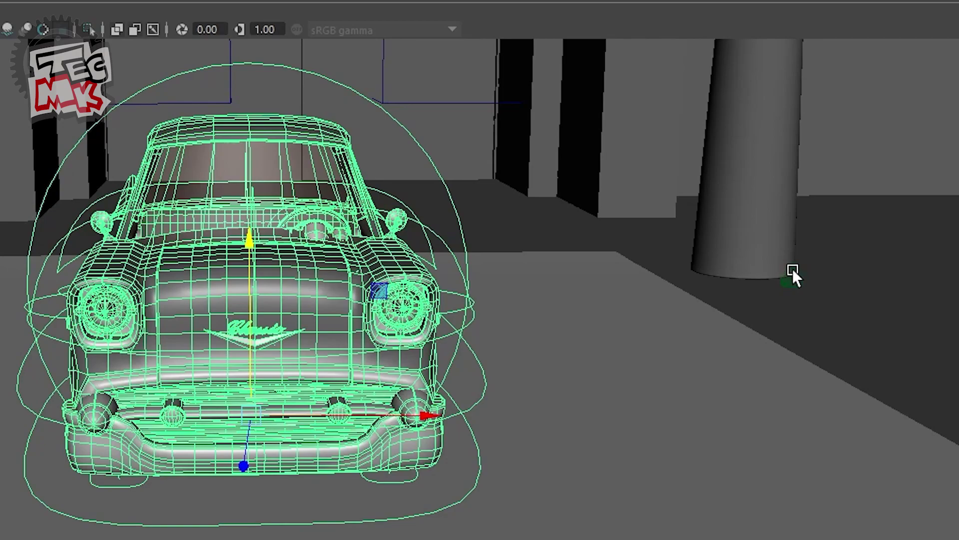
pyautogui.keyDown('shift'); pyautogui.click(792, 271); pyautogui.keyUp('shift')
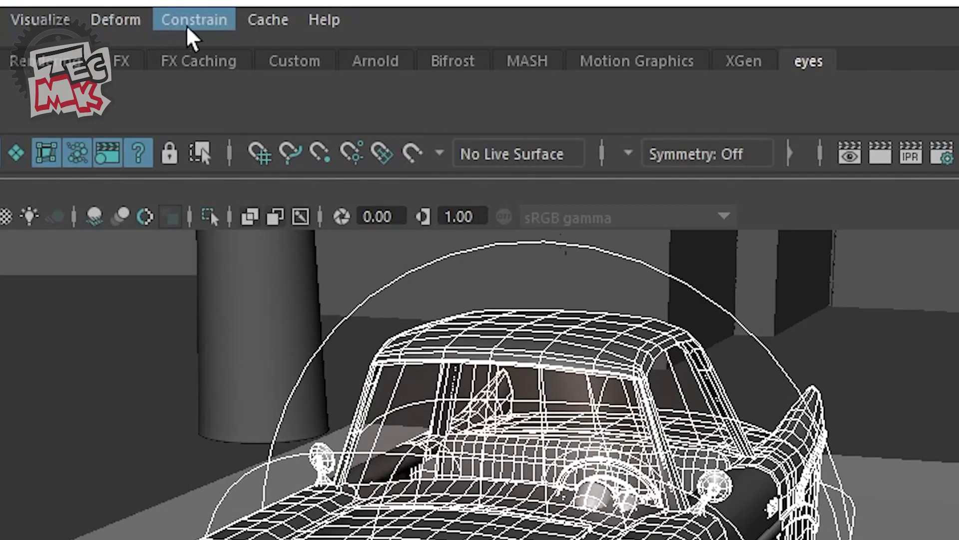
pyautogui.click(194, 19)
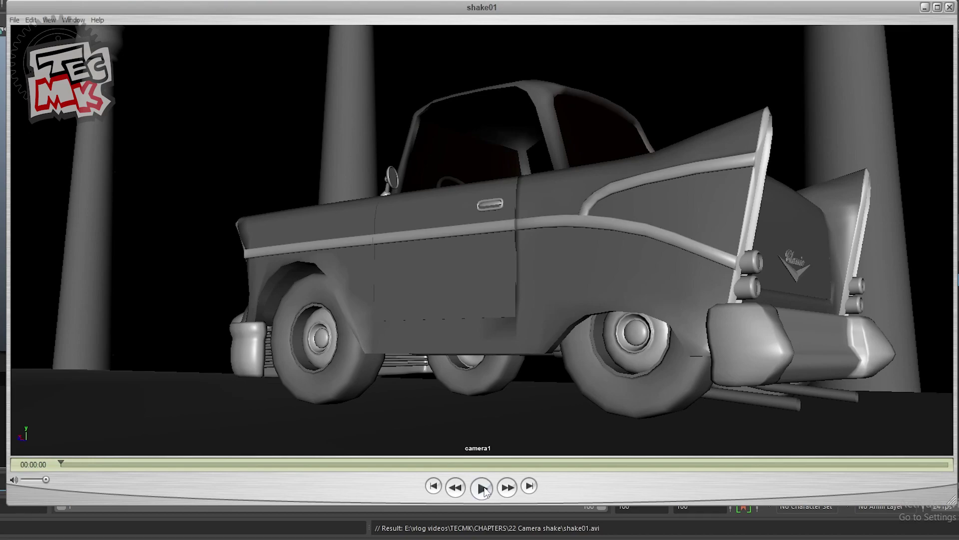
pyautogui.click(483, 489)
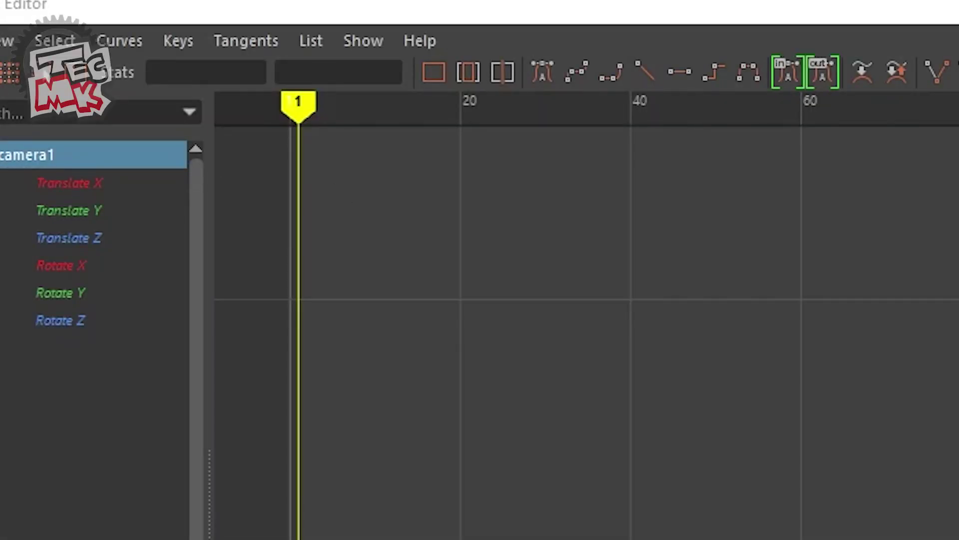
# Open the Bake Channel options, then delete the timeline keys and undo the deletion
pyautogui.click(119, 41)
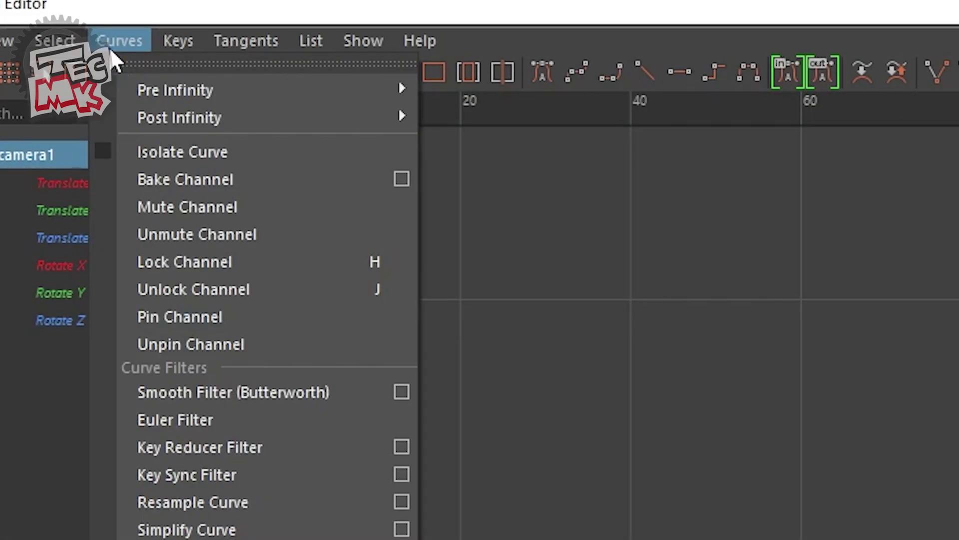
pyautogui.click(399, 179)
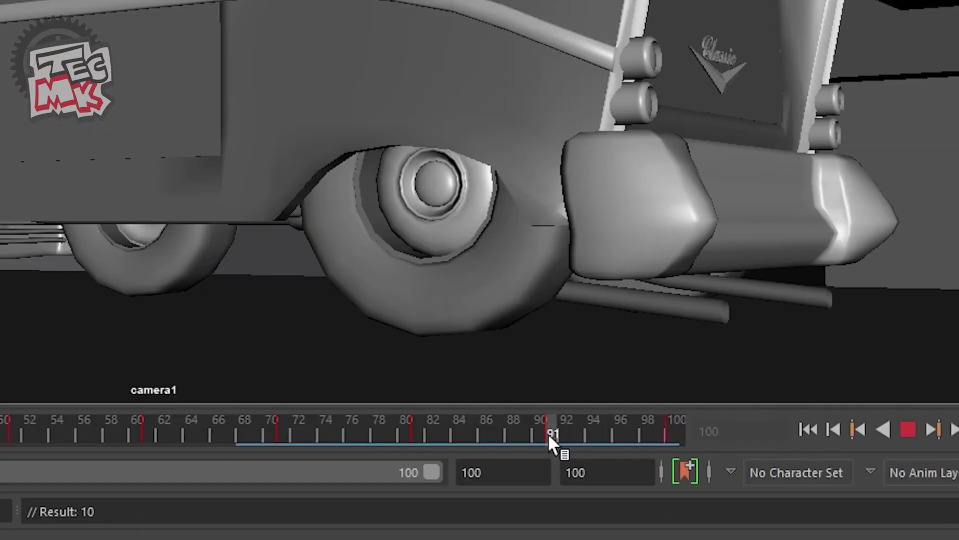
pyautogui.rightClick(548, 432)
pyautogui.click(597, 92)
pyautogui.hotkey('ctrl', 'z')
# Scrub camera1's animation to frame 81 and select the Translate X key at frame 71
pyautogui.moveTo(270, 446); pyautogui.dragTo(244, 429)
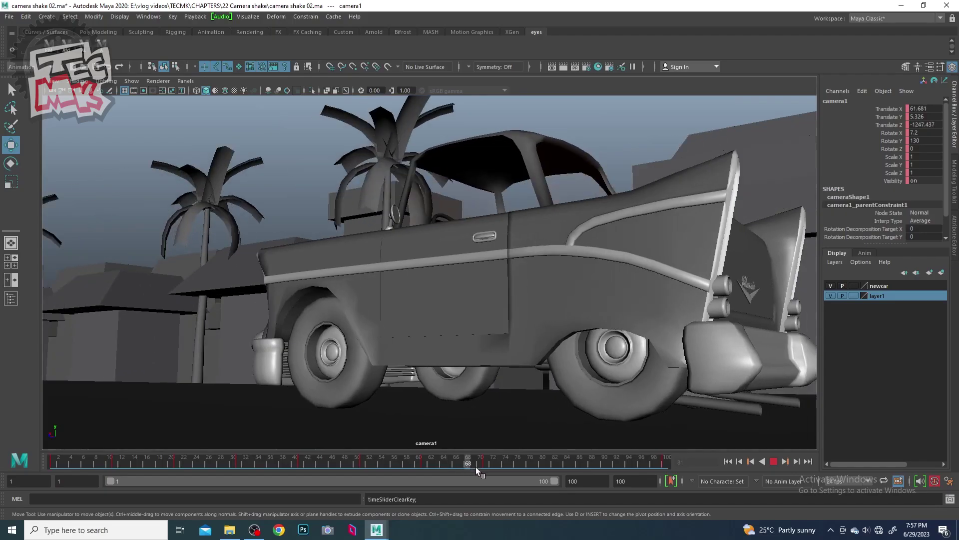
pyautogui.moveTo(470, 463); pyautogui.dragTo(547, 463)
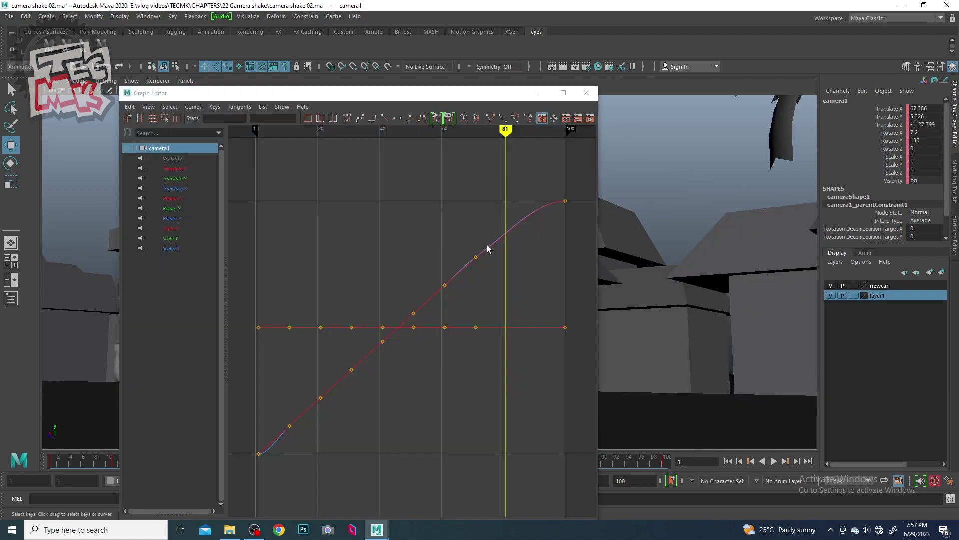
pyautogui.click(485, 254)
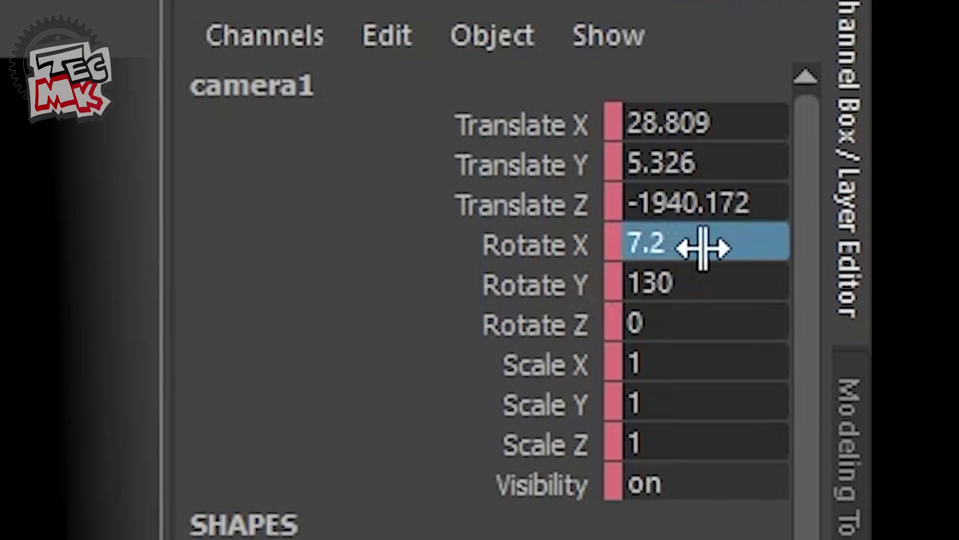
# Key camera1's Rotate X at 7.1 and Rotate Z at 0.2 on the first shake frame
pyautogui.click(704, 245)
pyautogui.press('BackSpace')
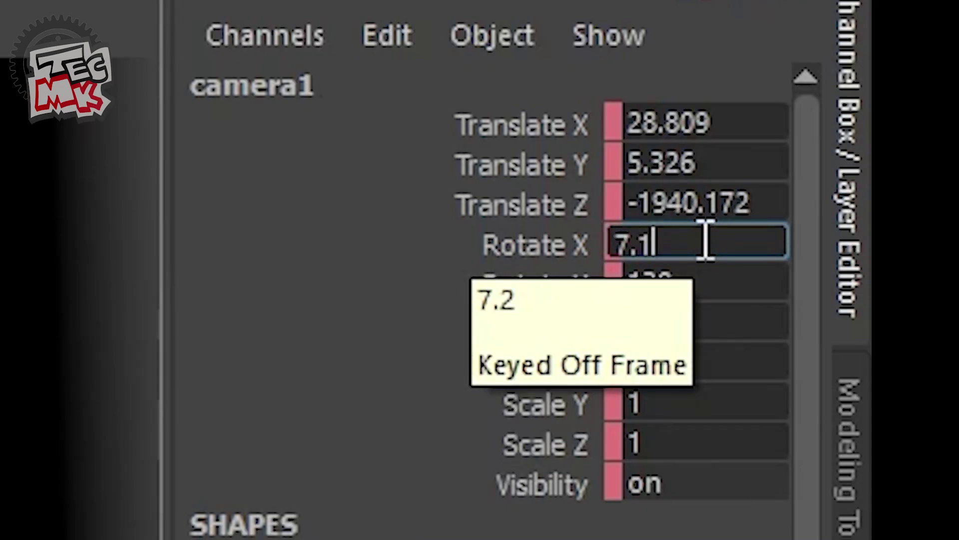
pyautogui.write('1')
pyautogui.click(507, 283)
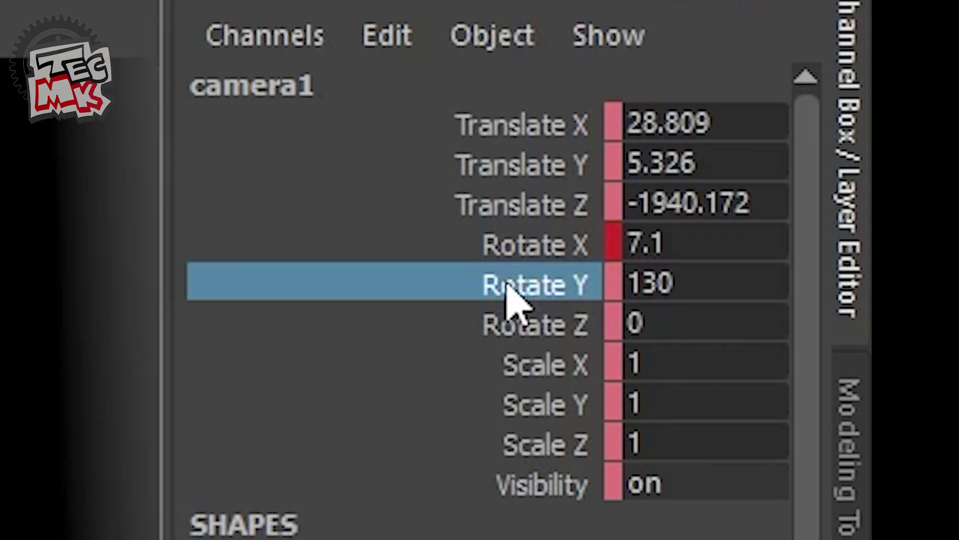
pyautogui.click(716, 280)
pyautogui.click(678, 324)
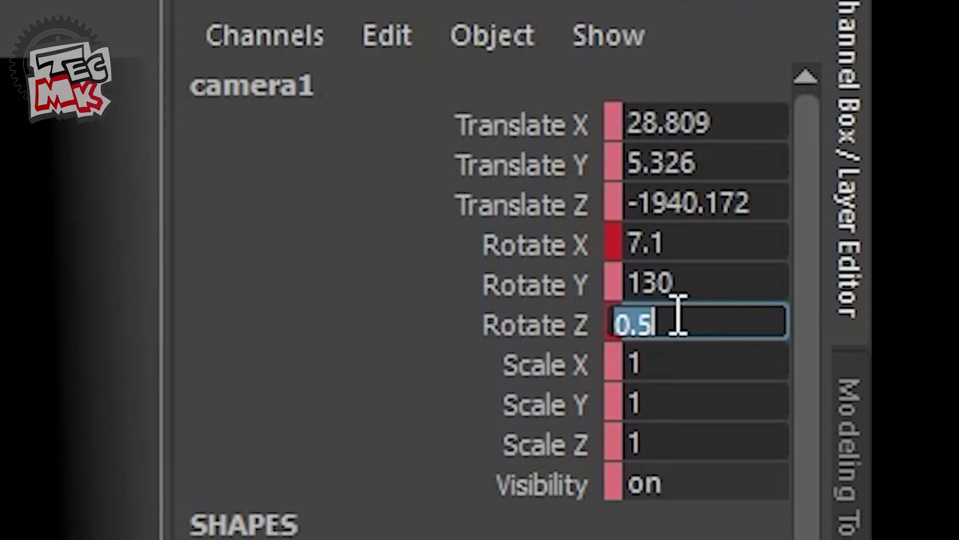
pyautogui.click(529, 336)
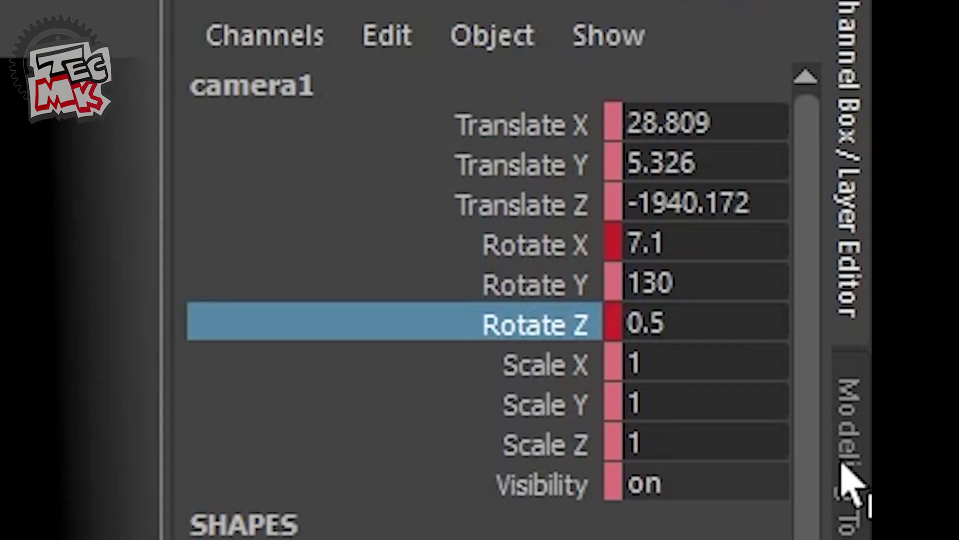
pyautogui.click(696, 330)
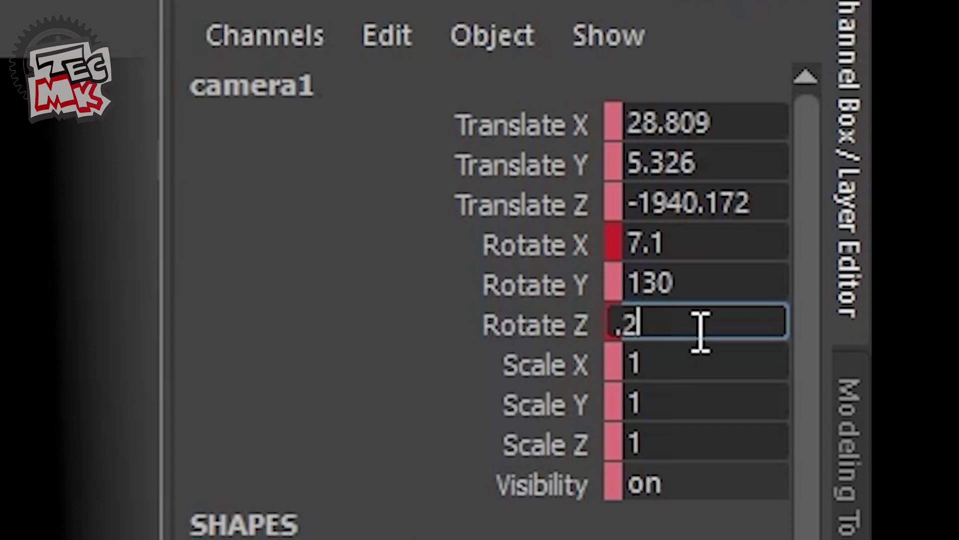
pyautogui.click(540, 334)
# Key a varied Rotate Y, Rotate Z at 0 and Rotate X at 7.2 on the next frame
pyautogui.click(729, 270)
pyautogui.write('129.5')
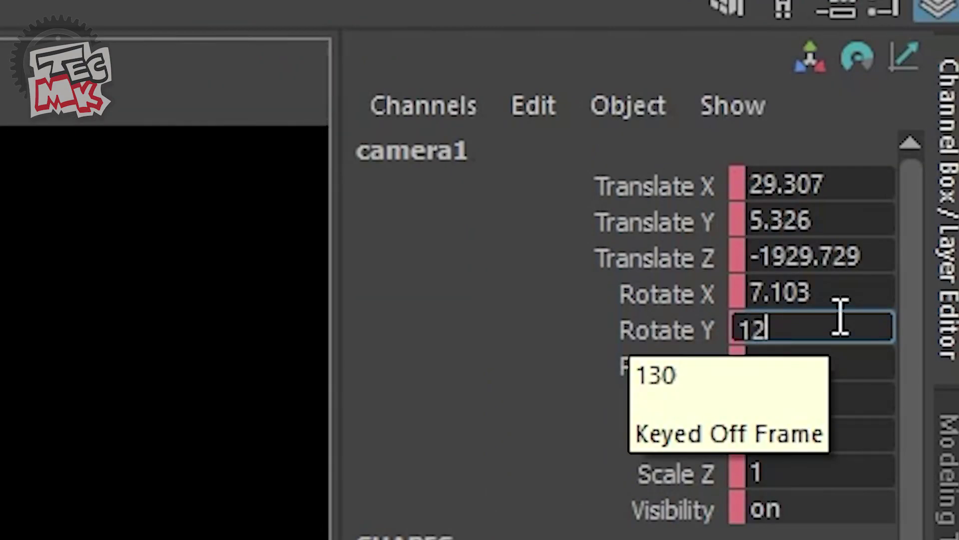
pyautogui.click(879, 288)
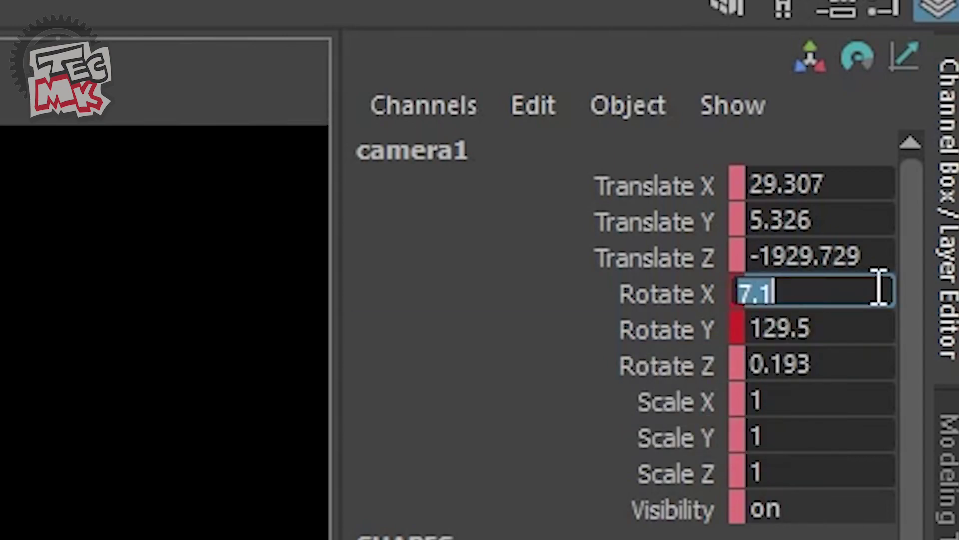
pyautogui.click(862, 361)
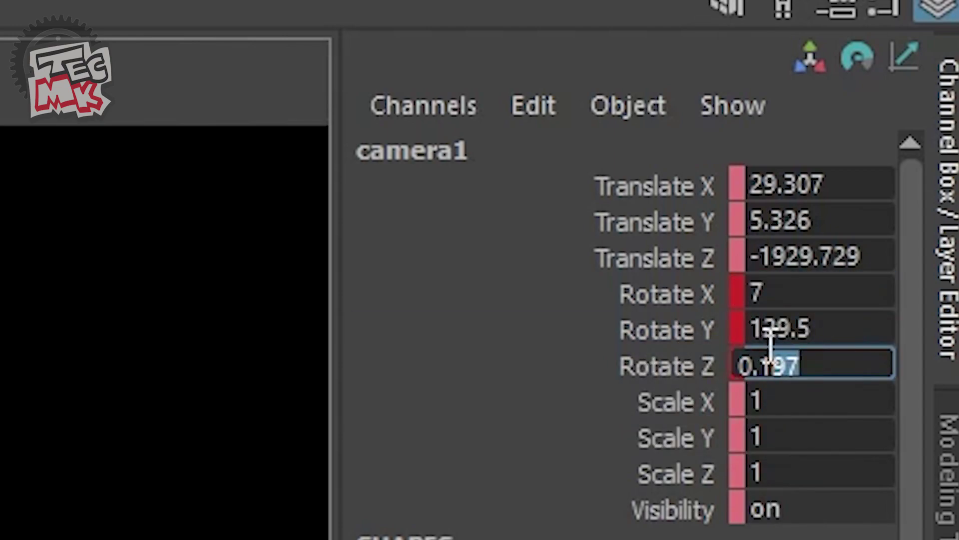
pyautogui.press('BackSpace')
pyautogui.click(683, 353)
pyautogui.click(782, 363)
pyautogui.click(852, 323)
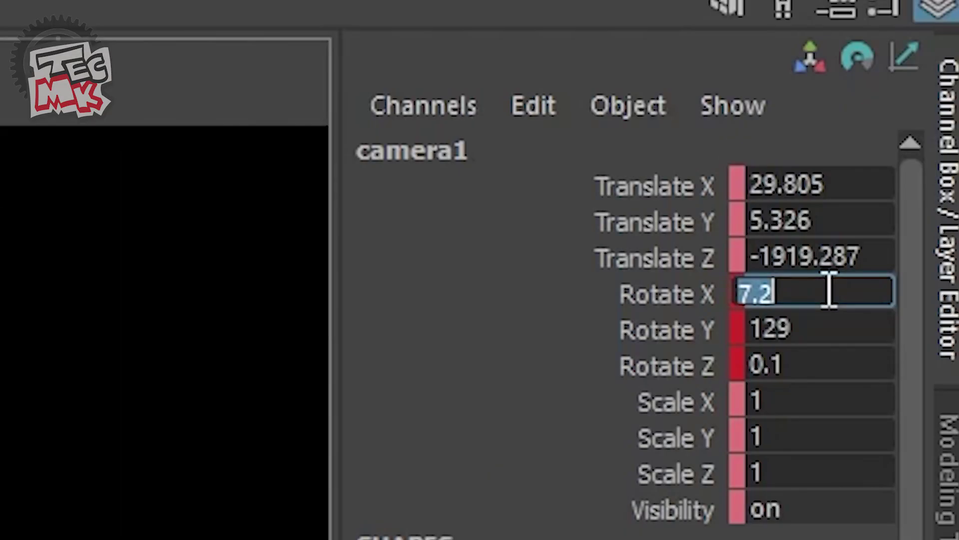
pyautogui.press('Return')
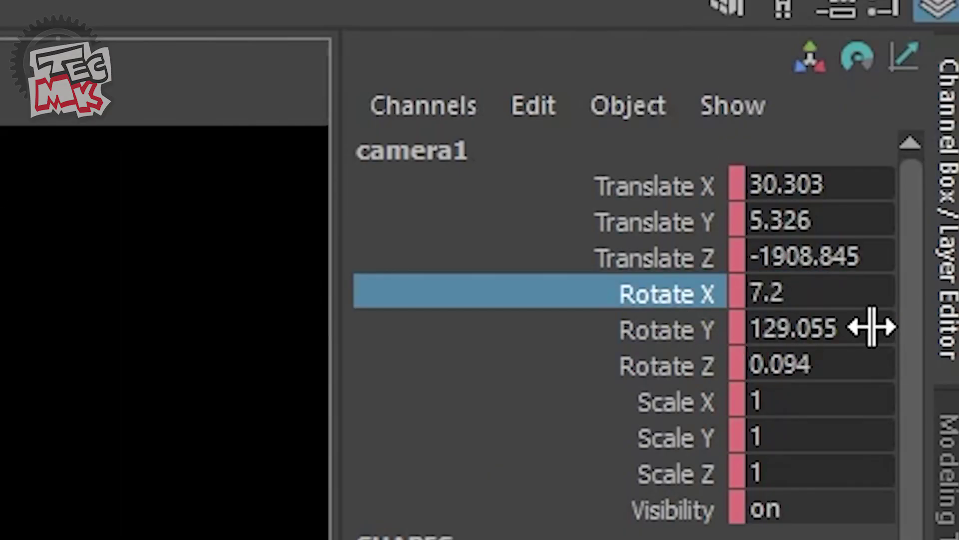
# Key Rotate Z 0, Rotate X 7, then Rotate Z 0.2 on further shake frames
pyautogui.click(845, 362)
pyautogui.write('0')
pyautogui.click(836, 322)
pyautogui.click(835, 294)
pyautogui.write('7')
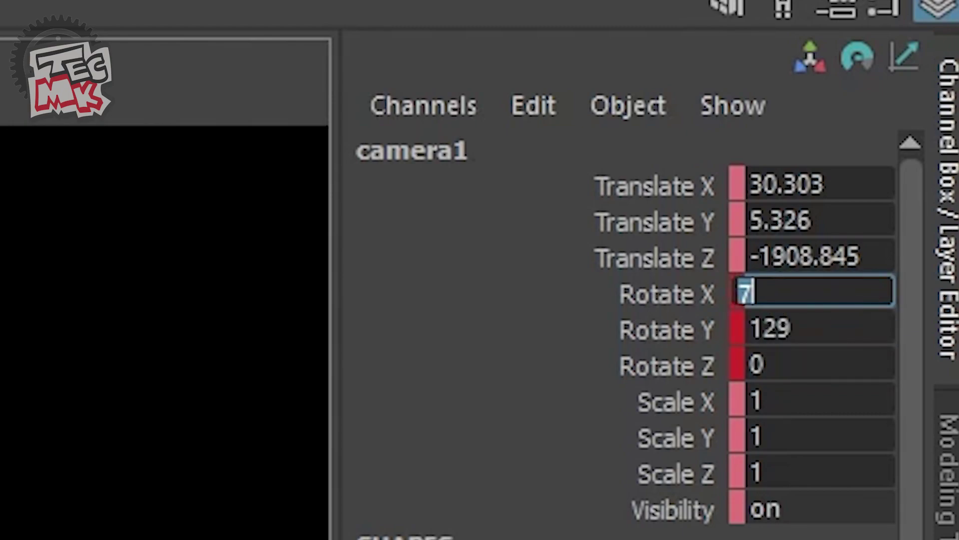
pyautogui.press('Return')
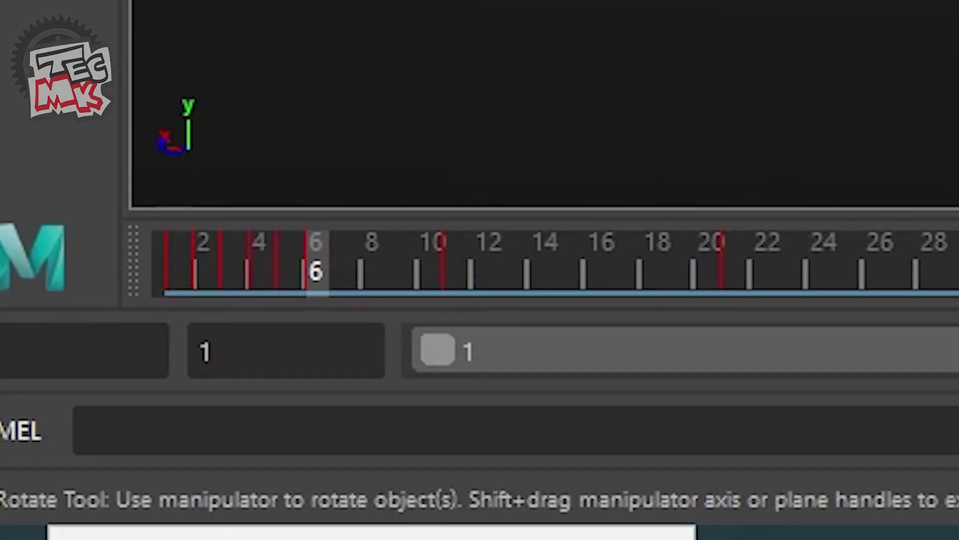
pyautogui.click(838, 361)
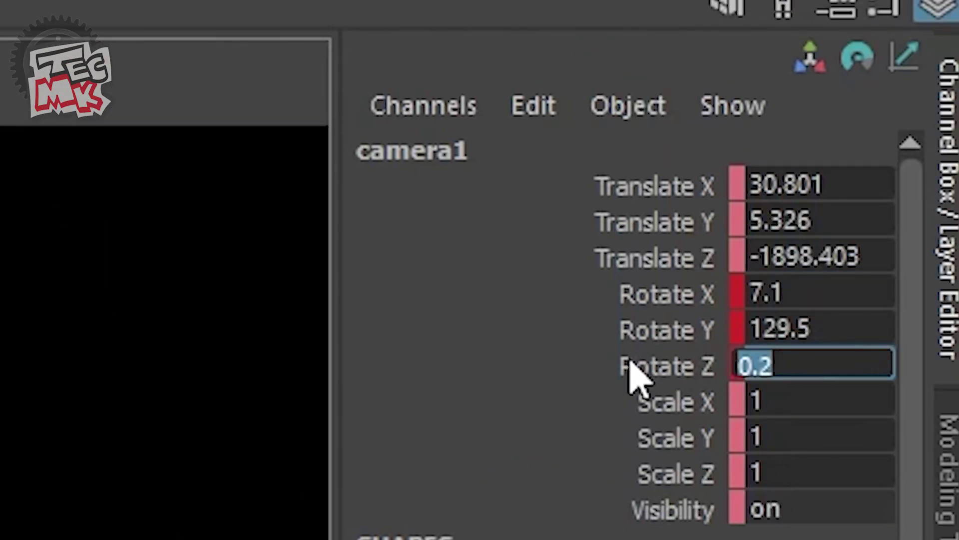
pyautogui.click(630, 364)
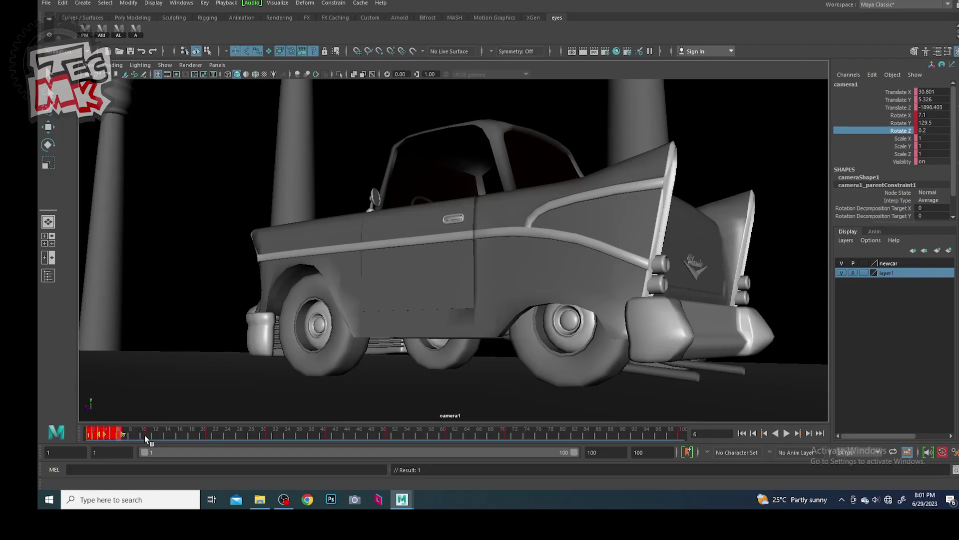
pyautogui.click(129, 435)
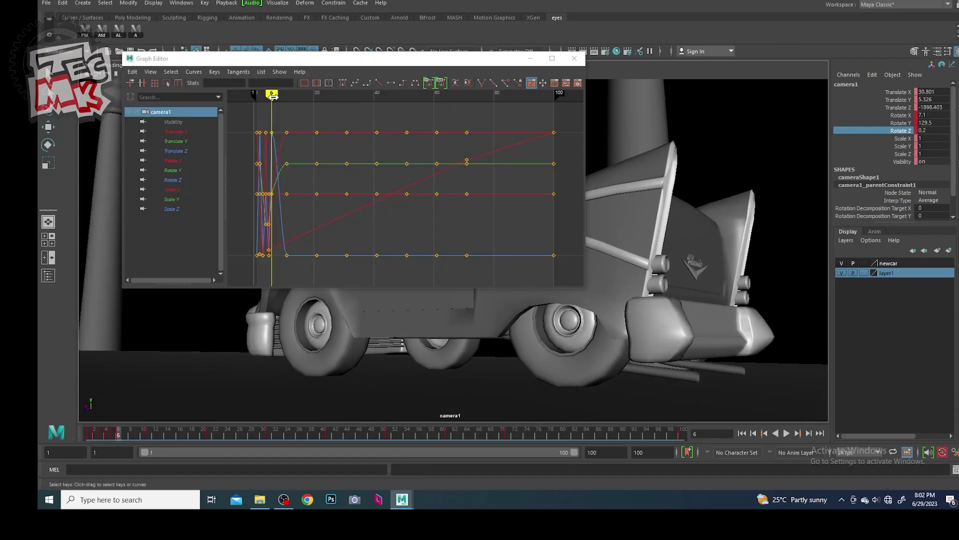
# Select and frame the Rotate X, Y and Z shake keys in the Graph Editor, then play shake03
pyautogui.moveTo(155, 162); pyautogui.dragTo(155, 183)
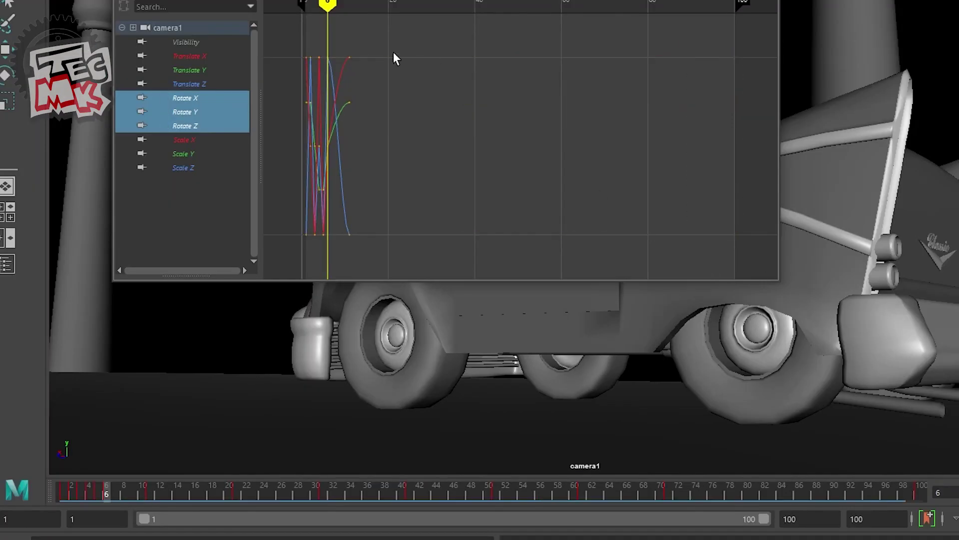
pyautogui.press('a')
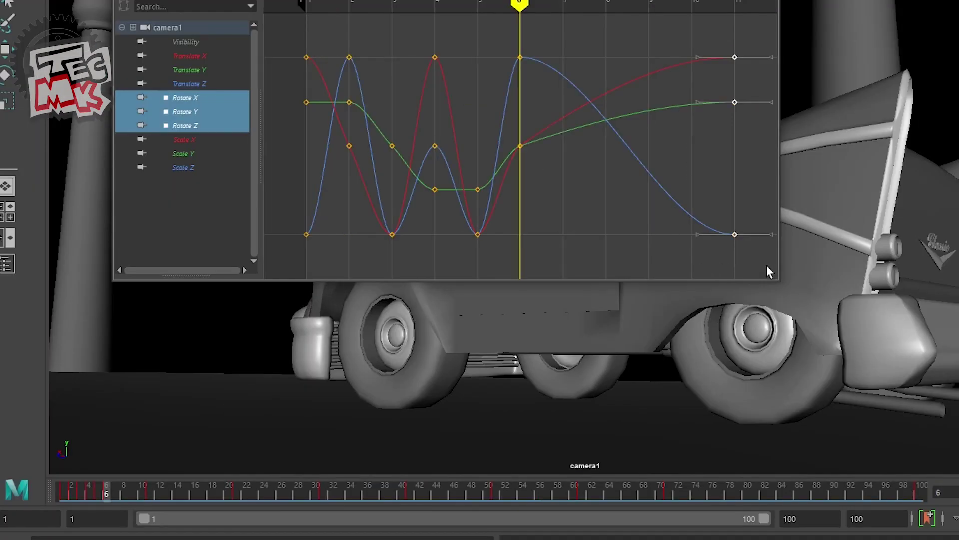
pyautogui.moveTo(379, 51); pyautogui.dragTo(557, 214)
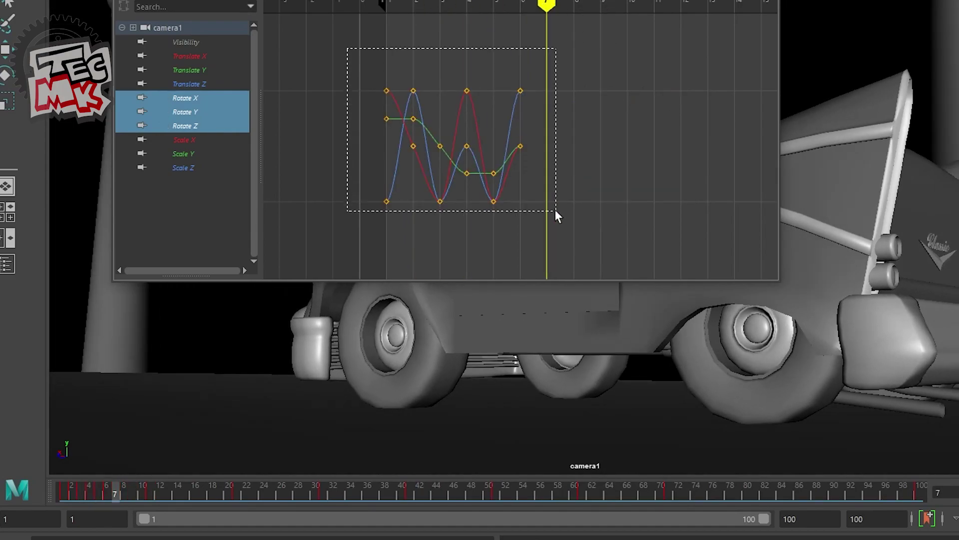
pyautogui.scroll(-3, 678, 220)
pyautogui.scroll(-3, 538, 124)
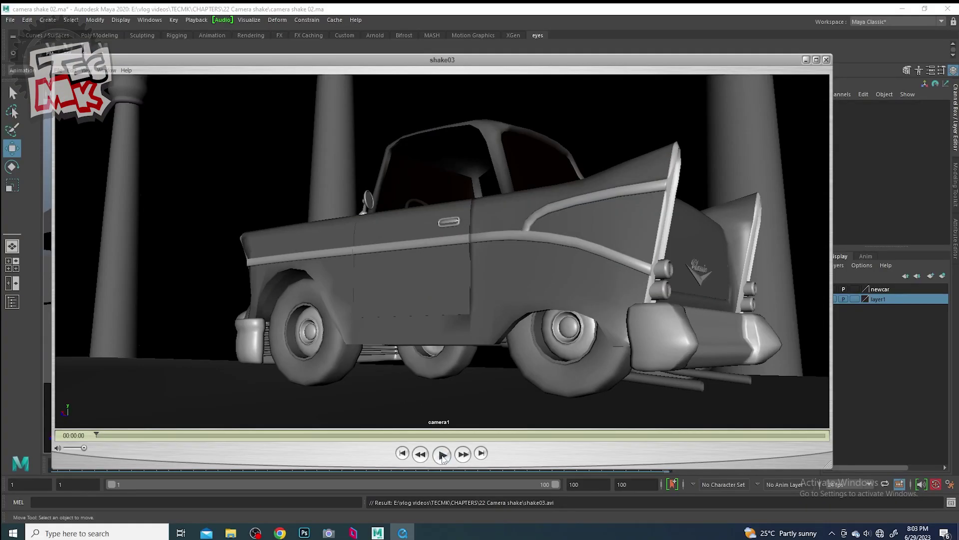
pyautogui.click(442, 455)
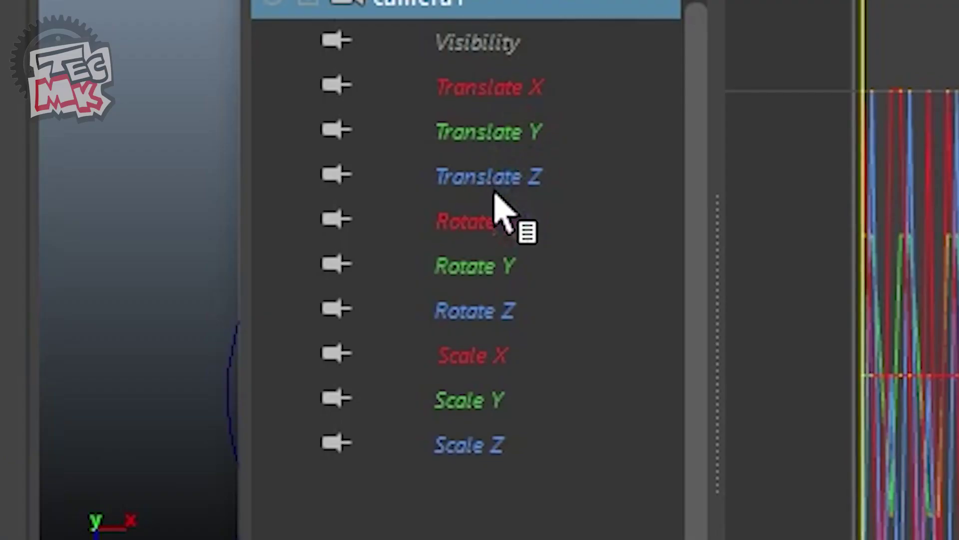
# Show Rotate X, Y and Z curves together and frame them to fill the Graph Editor
pyautogui.click(501, 220)
pyautogui.moveTo(506, 234); pyautogui.dragTo(509, 310)
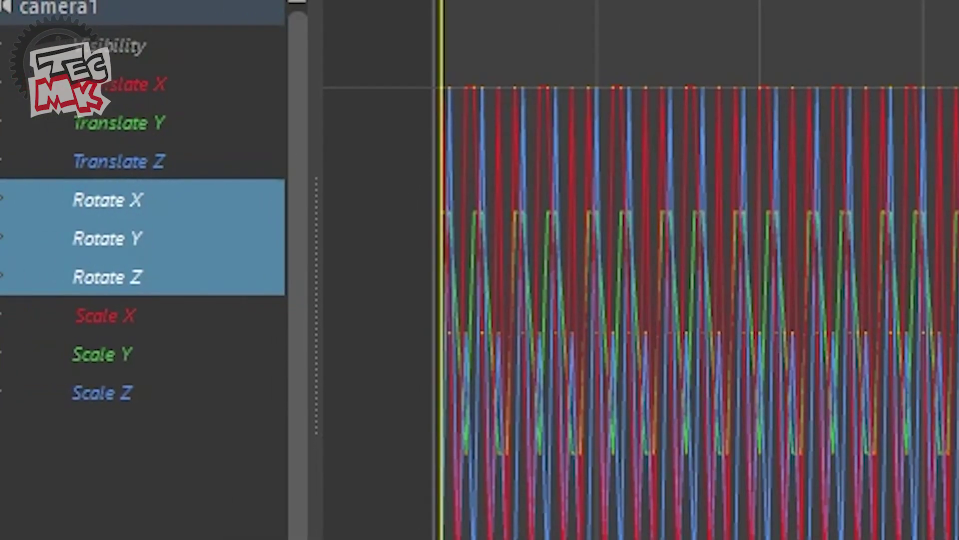
pyautogui.scroll(3, 639, 270)
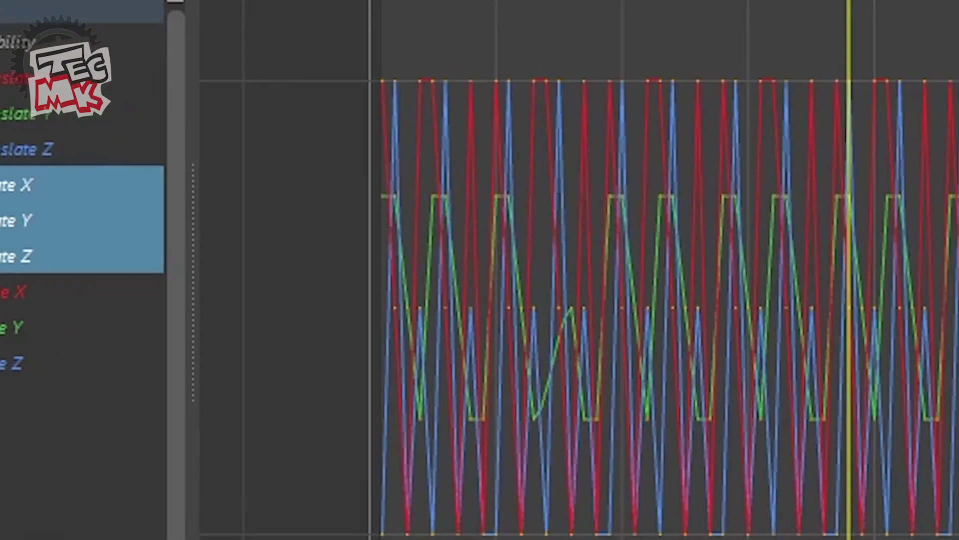
pyautogui.press('f')
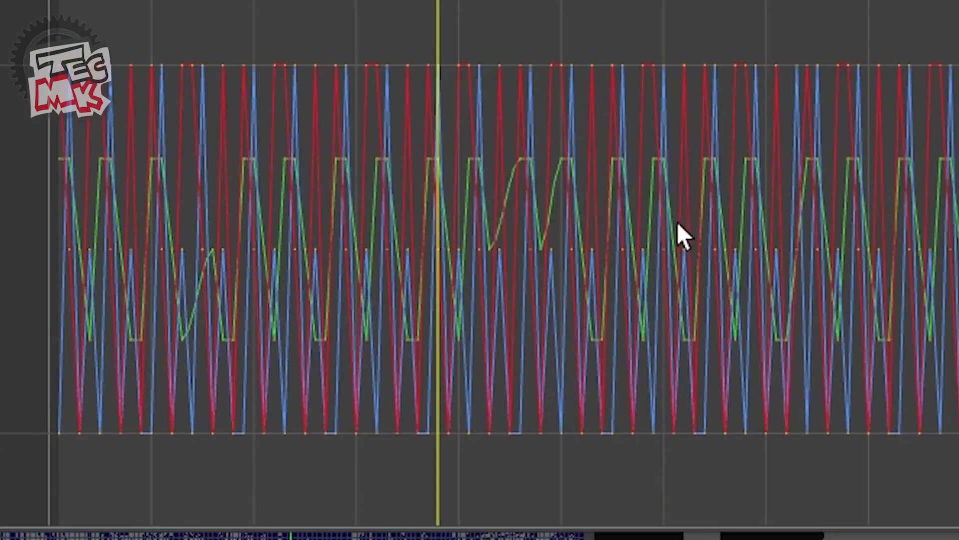
# Delete one Rotate Y key and two scattered groups of shake keys
pyautogui.click(649, 159)
pyautogui.press('Delete')
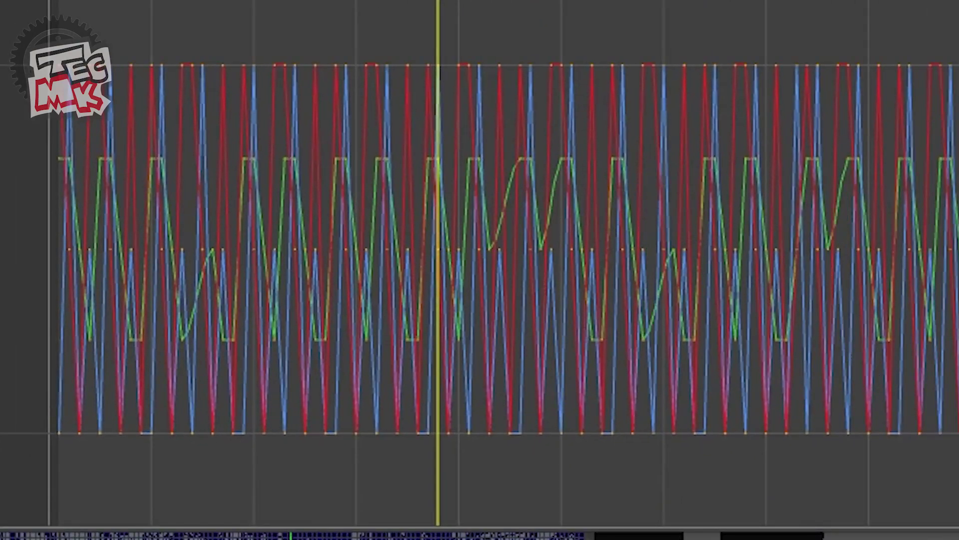
pyautogui.moveTo(537, 414); pyautogui.dragTo(572, 465)
pyautogui.press('Delete')
pyautogui.moveTo(306, 421); pyautogui.dragTo(336, 449)
pyautogui.press('Delete')
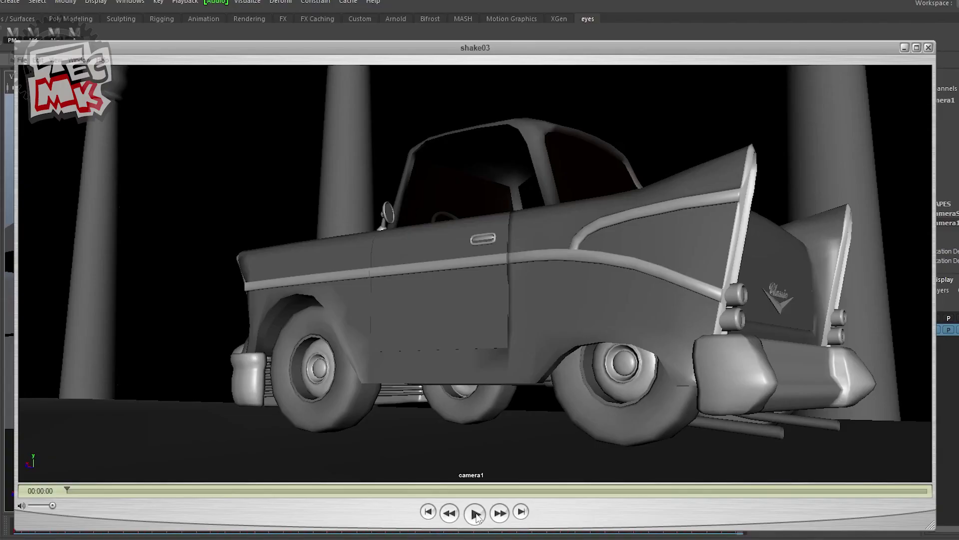
# Play the shake03 playblast twice, then close the preview
pyautogui.click(480, 516)
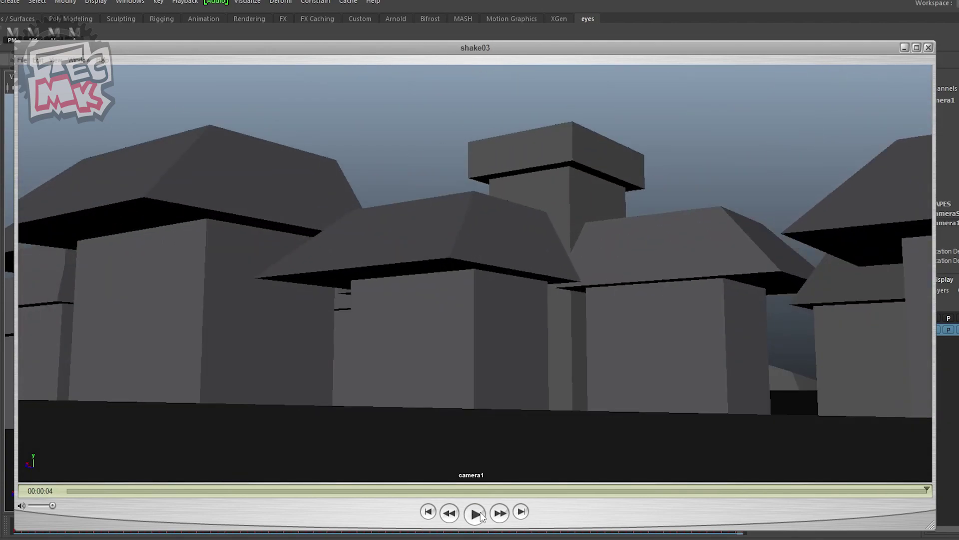
pyautogui.click(475, 513)
pyautogui.click(928, 48)
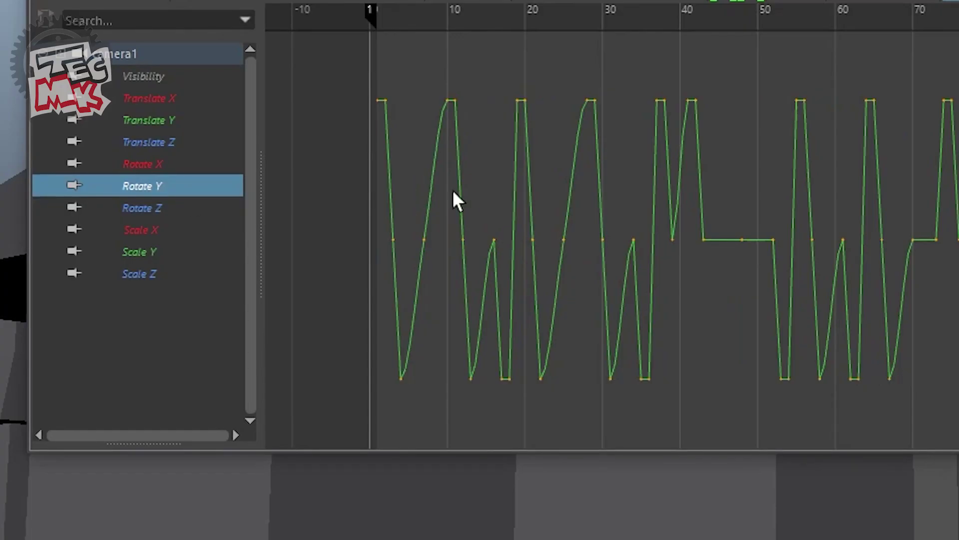
# Delete a key on the Rotate Y curve and replay the playblast from the beginning
pyautogui.moveTo(458, 193); pyautogui.dragTo(458, 193)
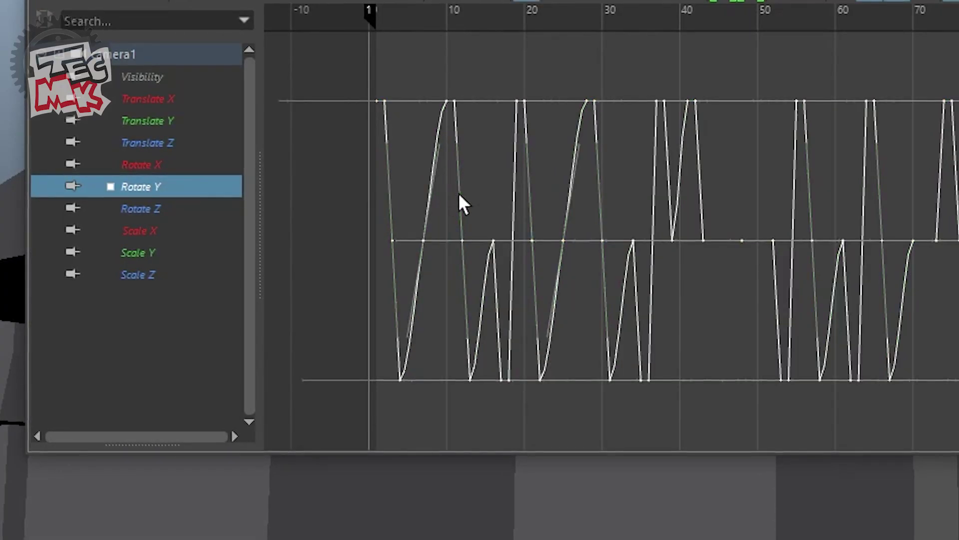
pyautogui.press('Delete')
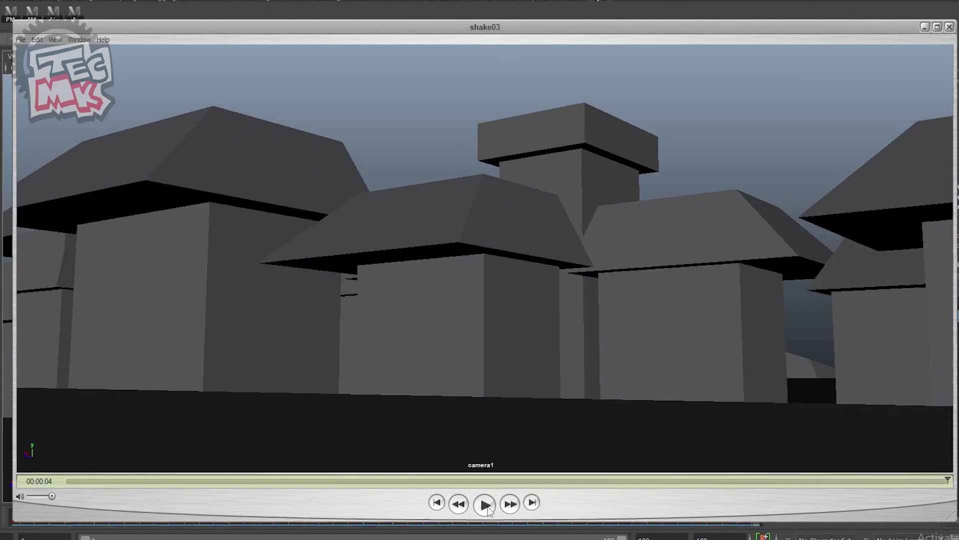
pyautogui.click(485, 504)
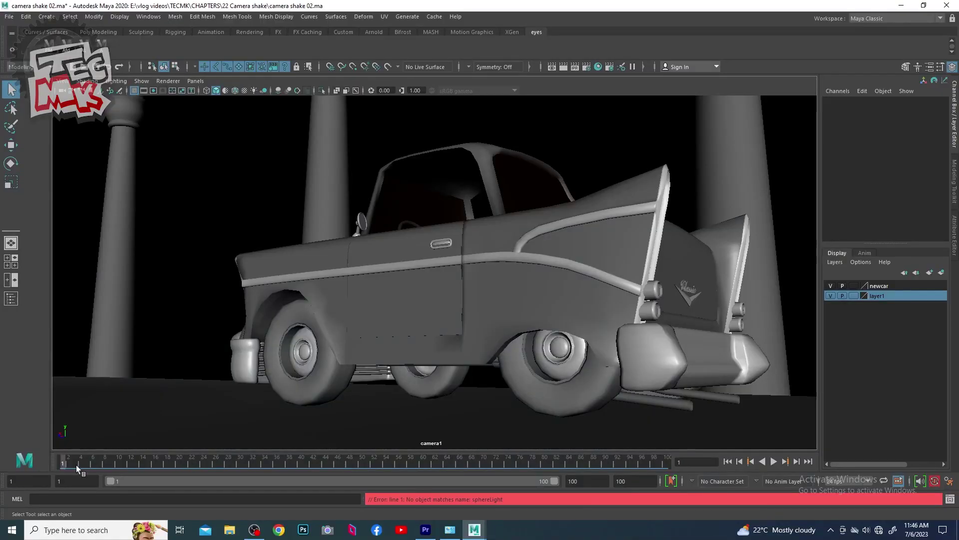
# Drag camera1's frame 71 Translate Z key lower, then play the animation from frame 1
pyautogui.moveTo(128, 466)
pyautogui.mouseDown()
pyautogui.moveTo(356, 481)
pyautogui.moveTo(663, 484)
pyautogui.mouseUp()
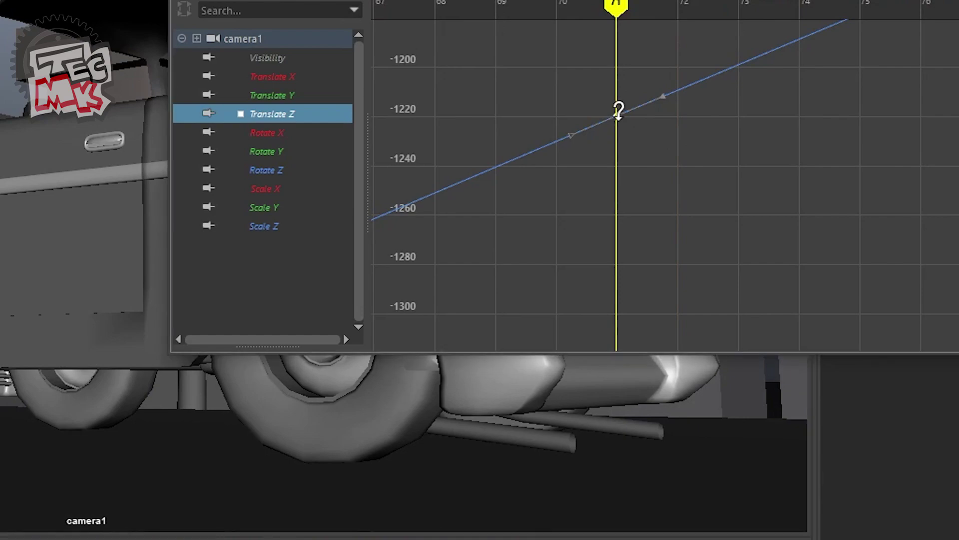
pyautogui.moveTo(618, 111); pyautogui.dragTo(618, 132)
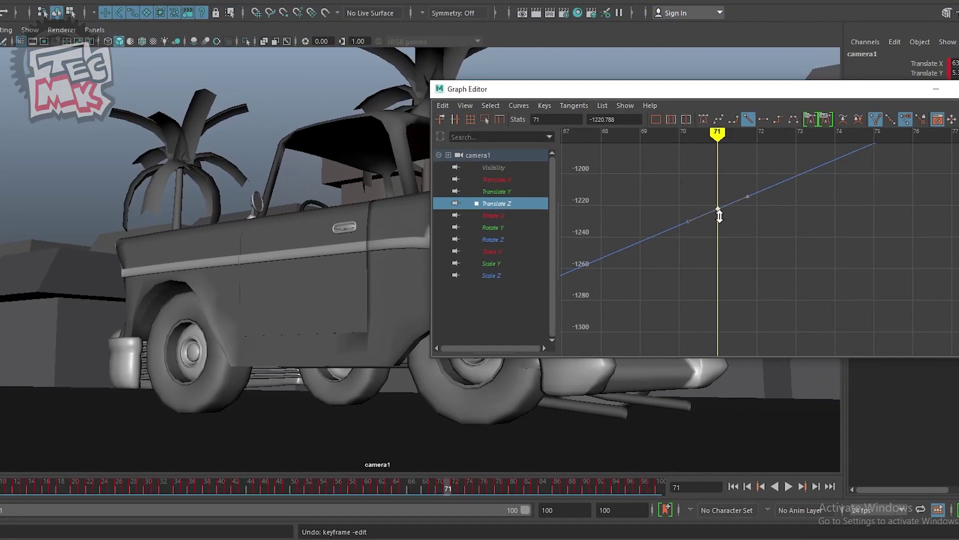
pyautogui.moveTo(720, 216); pyautogui.dragTo(720, 217)
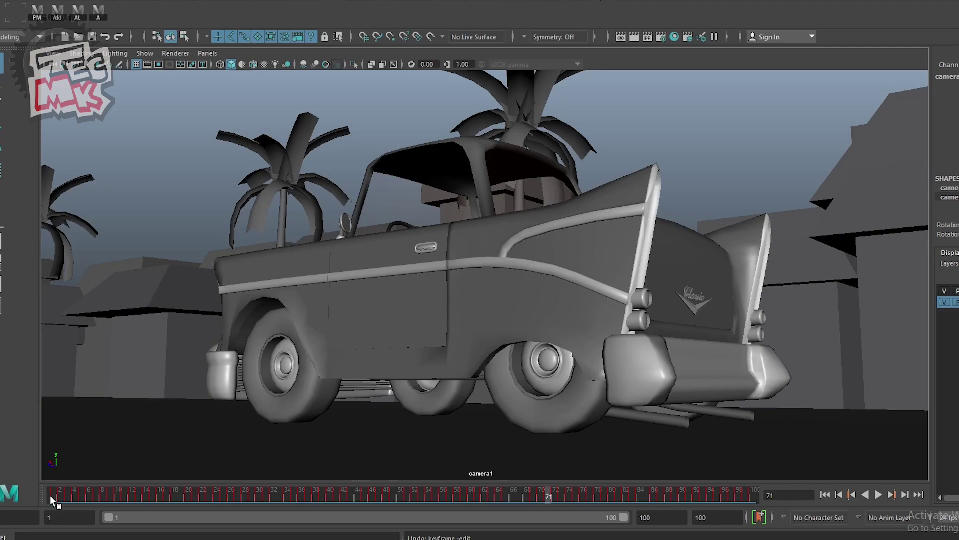
pyautogui.click(52, 497)
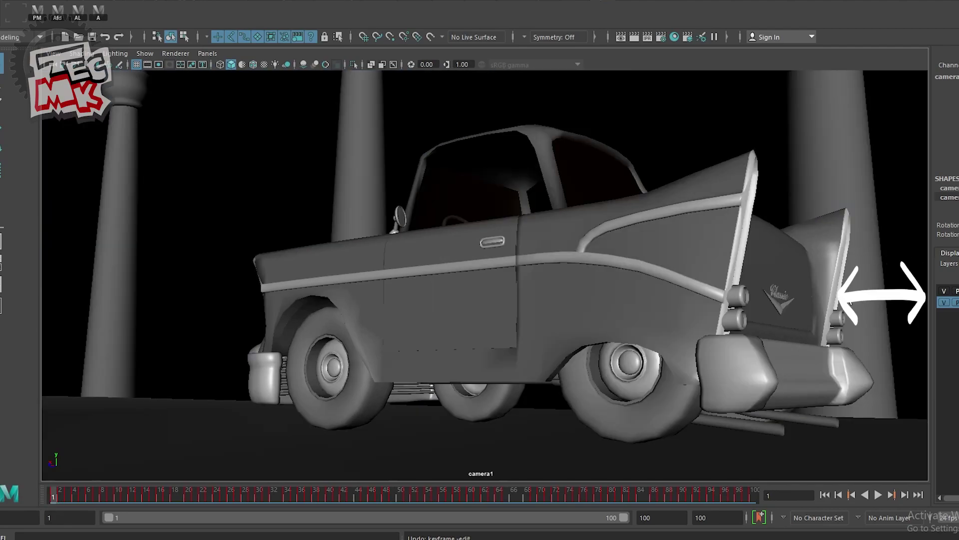
pyautogui.hotkey('alt', 'v')
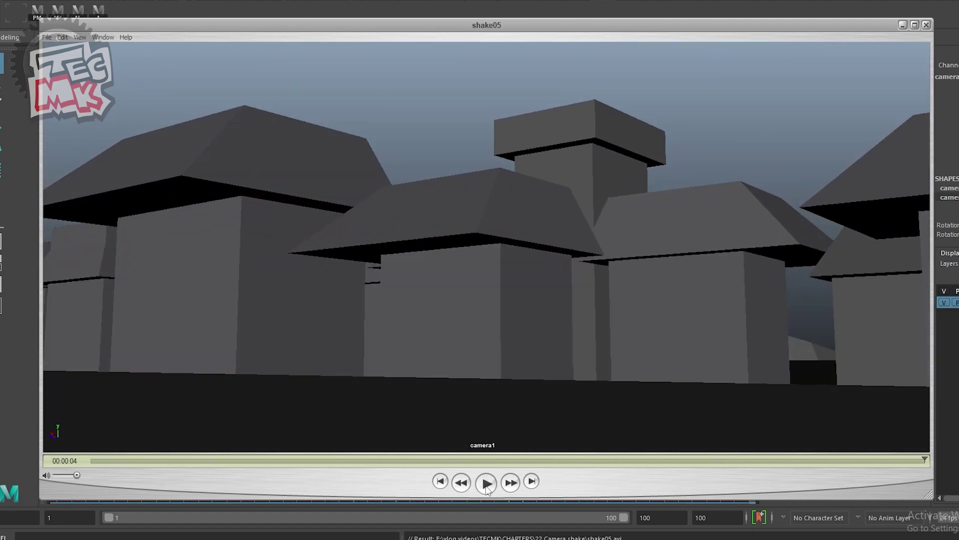
# Replay the shake05 playblast from the start
pyautogui.click(486, 483)
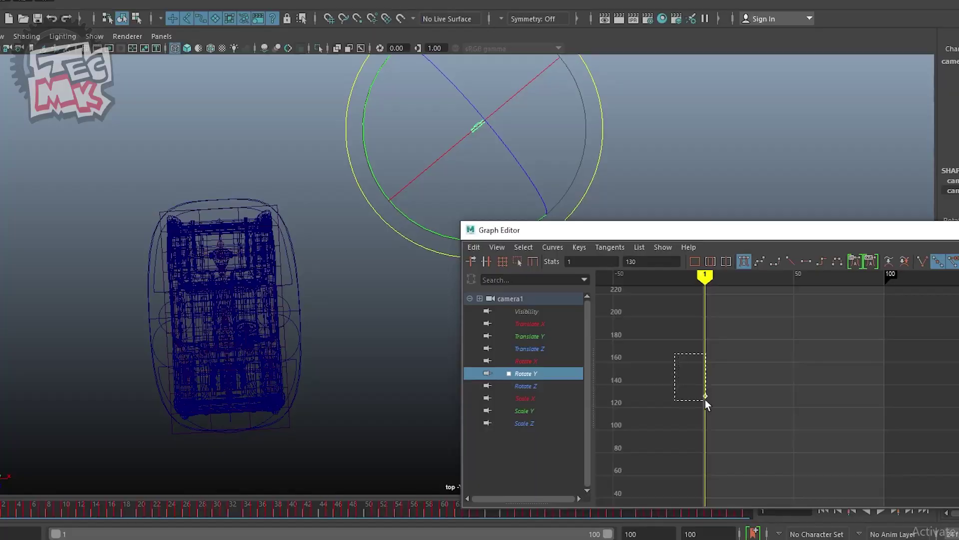
# Raise the Rotate Y key and lift Translate Y from about 5 to 14, placing camera1 inside the car
pyautogui.moveTo(705, 400); pyautogui.dragTo(706, 400)
pyautogui.keyDown('shift'); pyautogui.moveTo(705, 399); pyautogui.dragTo(704, 368, button='middle'); pyautogui.keyUp('shift')
pyautogui.click(529, 324)
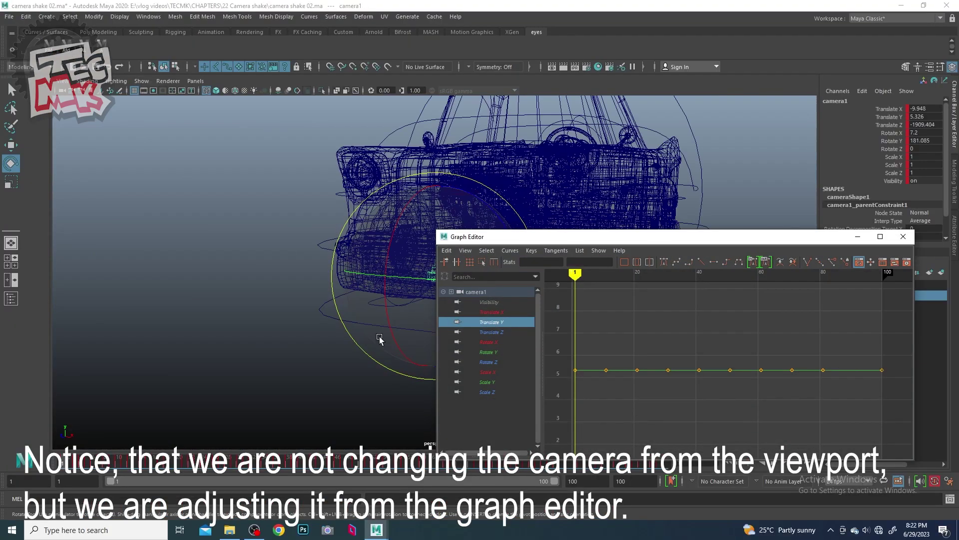
pyautogui.moveTo(555, 350); pyautogui.dragTo(899, 389)
pyautogui.keyDown('shift'); pyautogui.moveTo(658, 380); pyautogui.dragTo(658, 369, button='middle'); pyautogui.keyUp('shift')
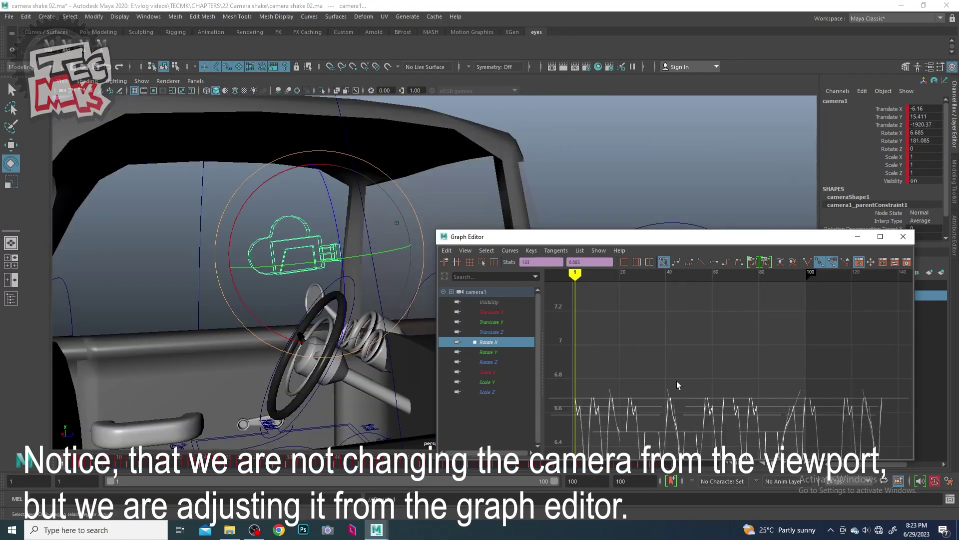
pyautogui.scroll(-5, 714, 380)
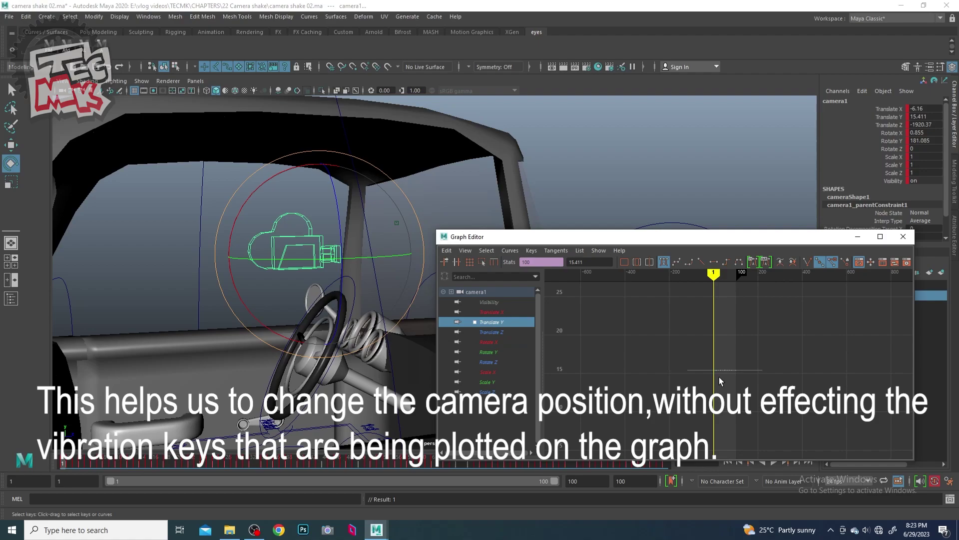
pyautogui.moveTo(719, 381); pyautogui.dragTo(718, 378, button='middle')
pyautogui.moveTo(718, 378); pyautogui.dragTo(677, 372, button='middle')
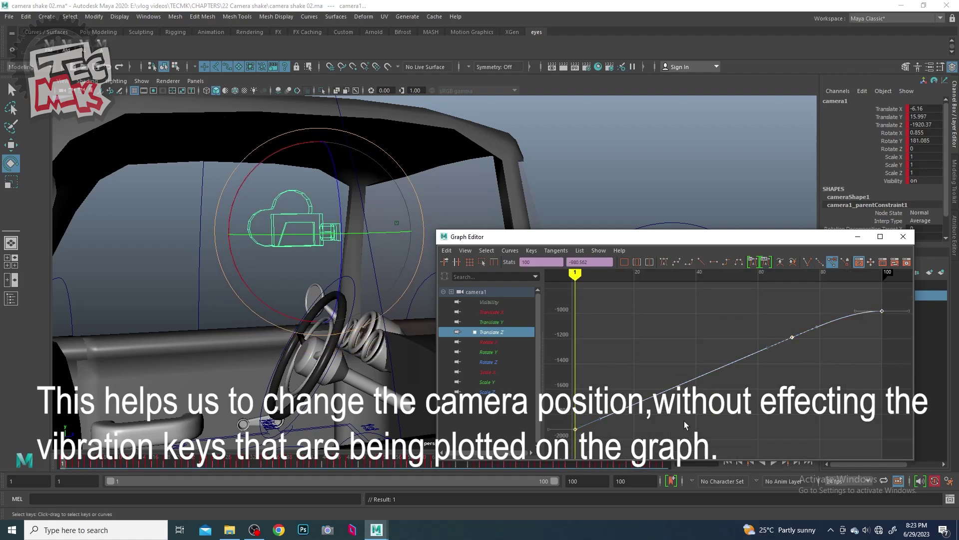
pyautogui.scroll(3, 685, 420)
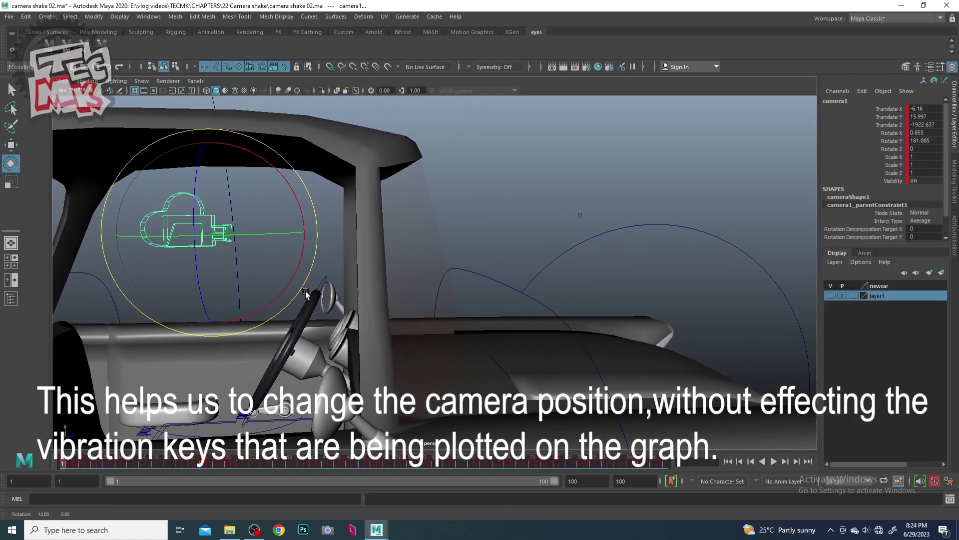
pyautogui.keyDown('alt'); pyautogui.moveTo(305, 291); pyautogui.dragTo(326, 314); pyautogui.keyUp('alt')
pyautogui.press('space')
pyautogui.press('space')
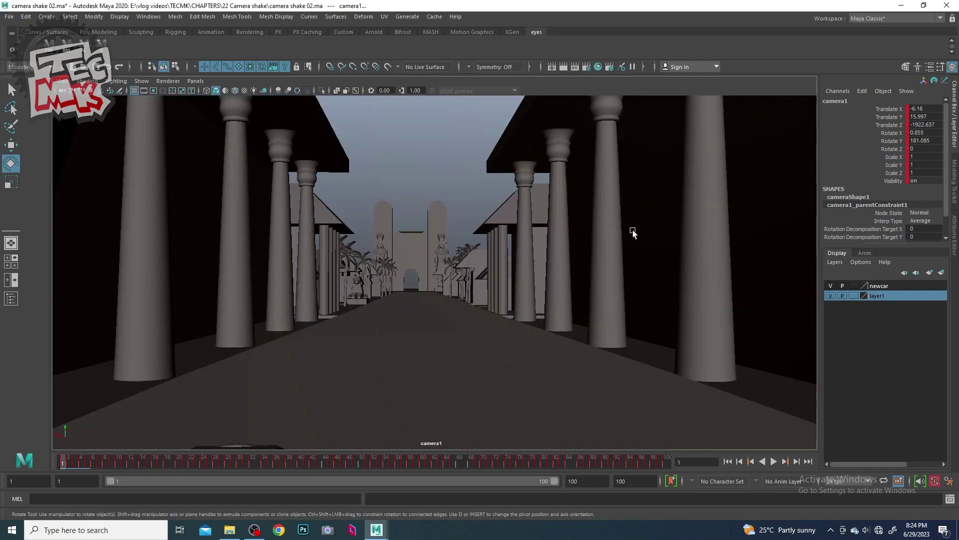
pyautogui.moveTo(67, 460); pyautogui.dragTo(349, 481)
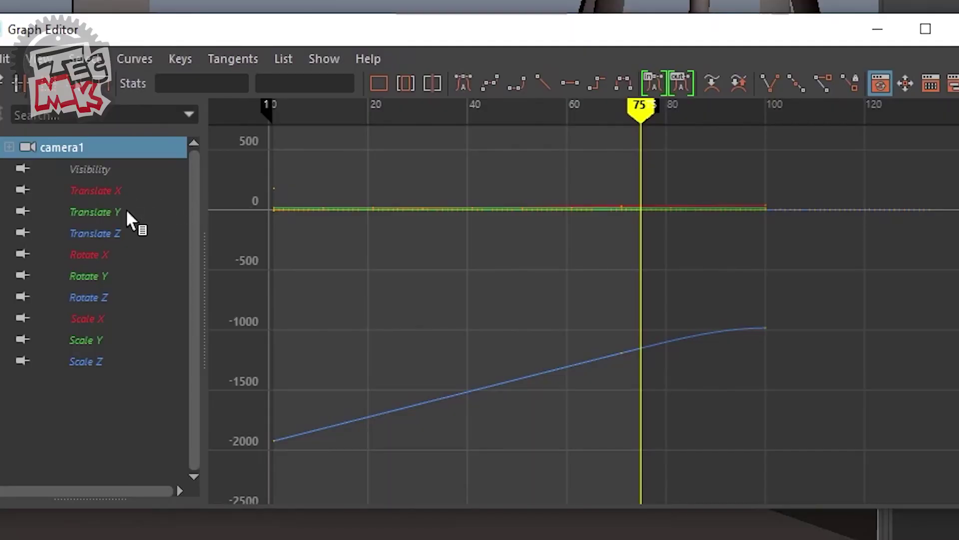
# Scale the Rotate X and Rotate Z shake keys down vertically, then play shake interior02
pyautogui.click(100, 256)
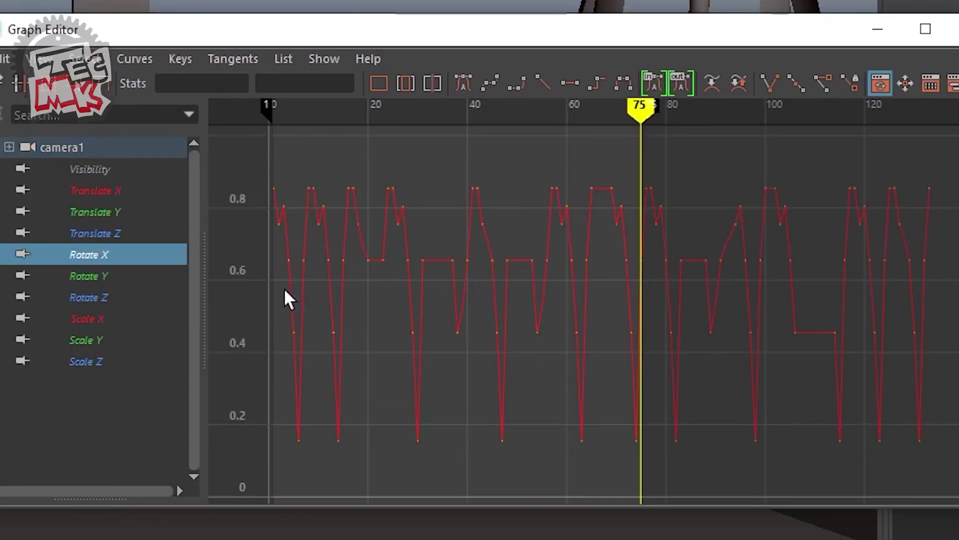
pyautogui.moveTo(380, 302); pyautogui.dragTo(401, 299)
pyautogui.moveTo(453, 275); pyautogui.dragTo(453, 320, button='middle')
pyautogui.click(102, 299)
pyautogui.moveTo(353, 274); pyautogui.dragTo(472, 280)
pyautogui.moveTo(381, 289); pyautogui.dragTo(381, 309, button='middle')
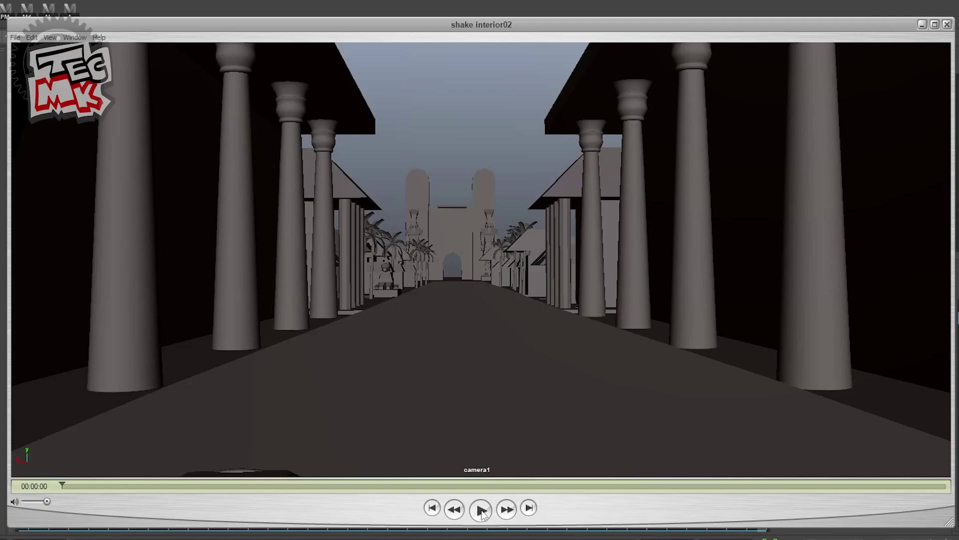
pyautogui.click(481, 509)
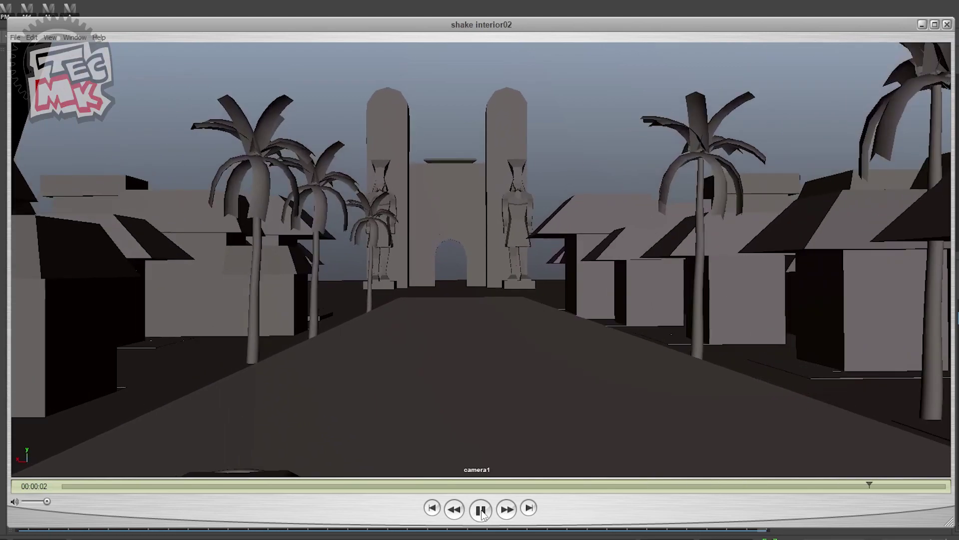
pyautogui.click(482, 511)
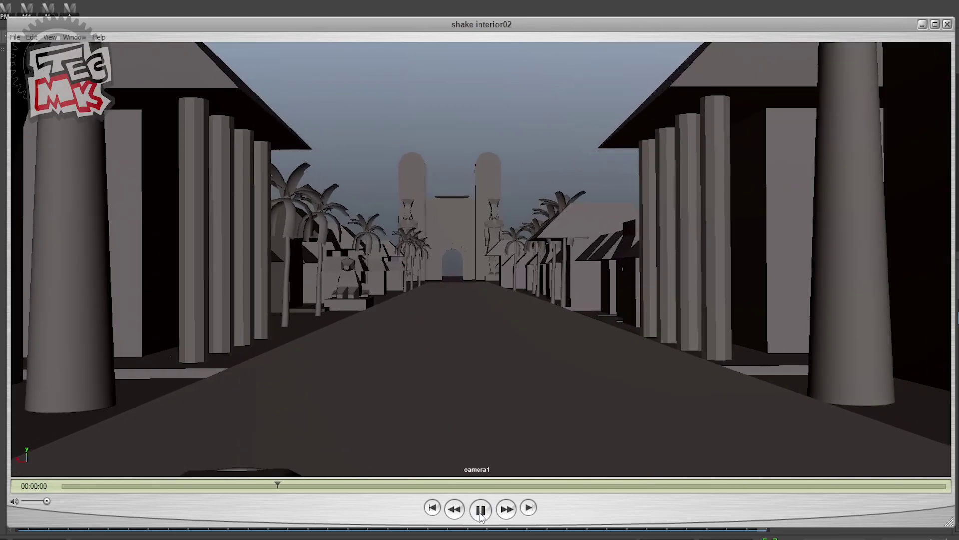